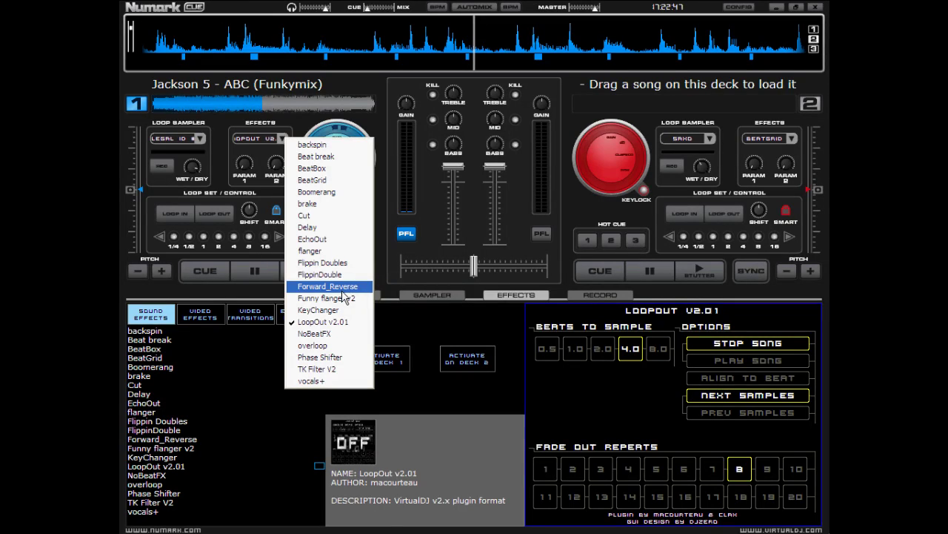
# - Choose the BeatGrid effect for deck 1, trigger it while the song plays, and stop the song
pyautogui.click(324, 183)
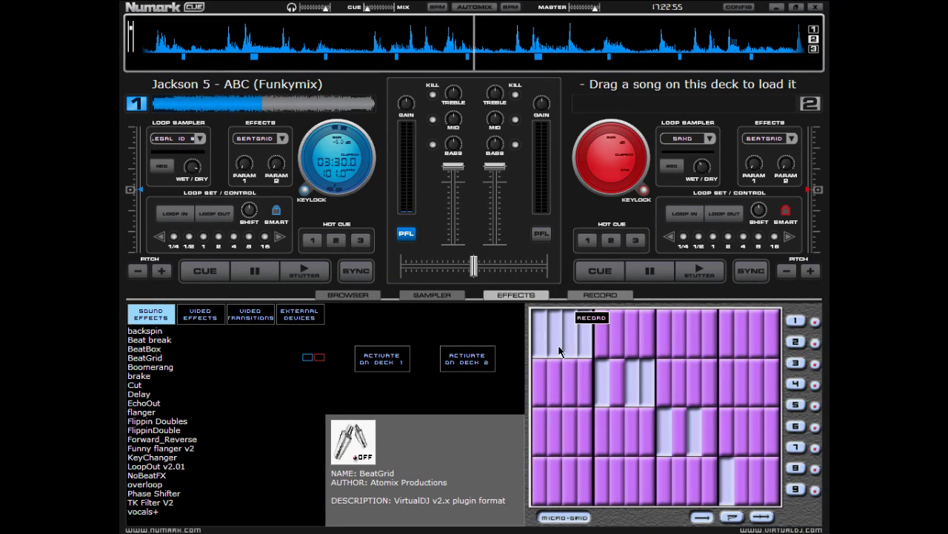
pyautogui.click(304, 271)
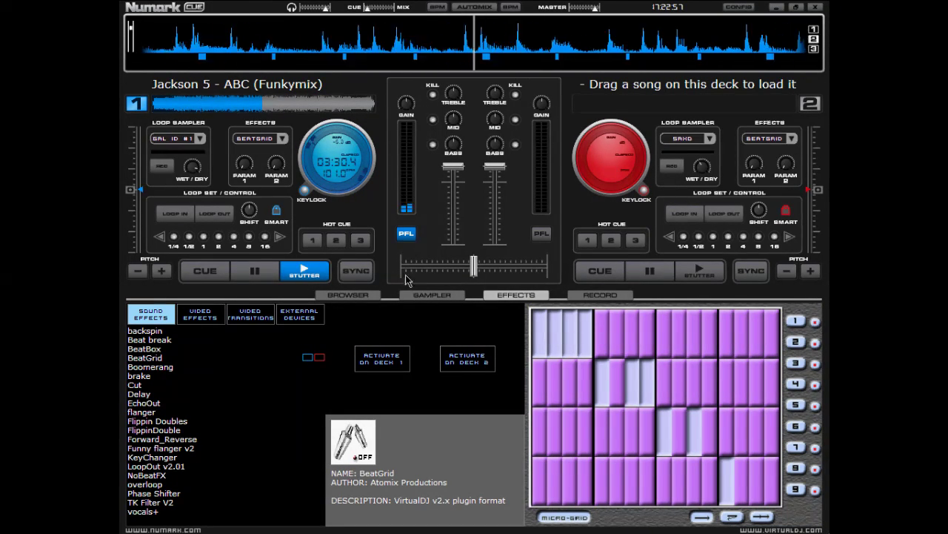
pyautogui.click(259, 141)
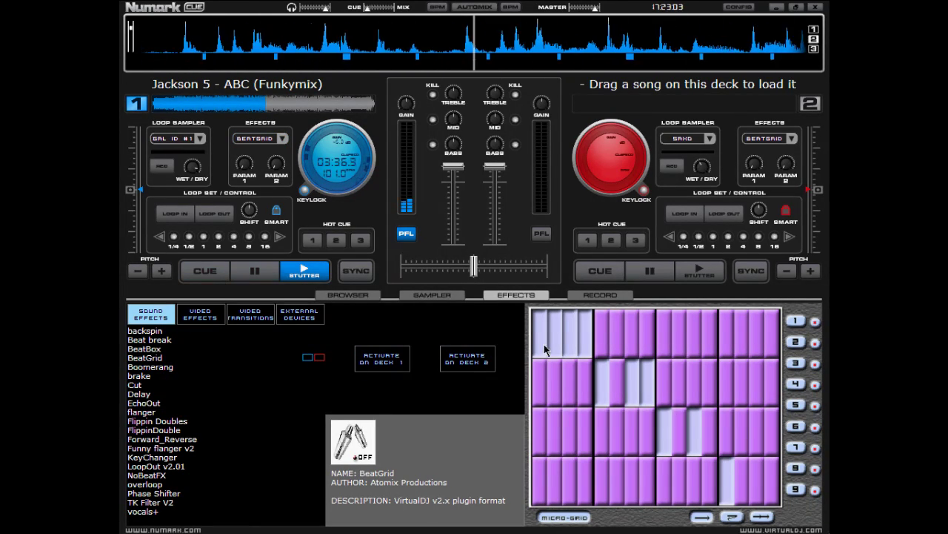
pyautogui.doubleClick(254, 270)
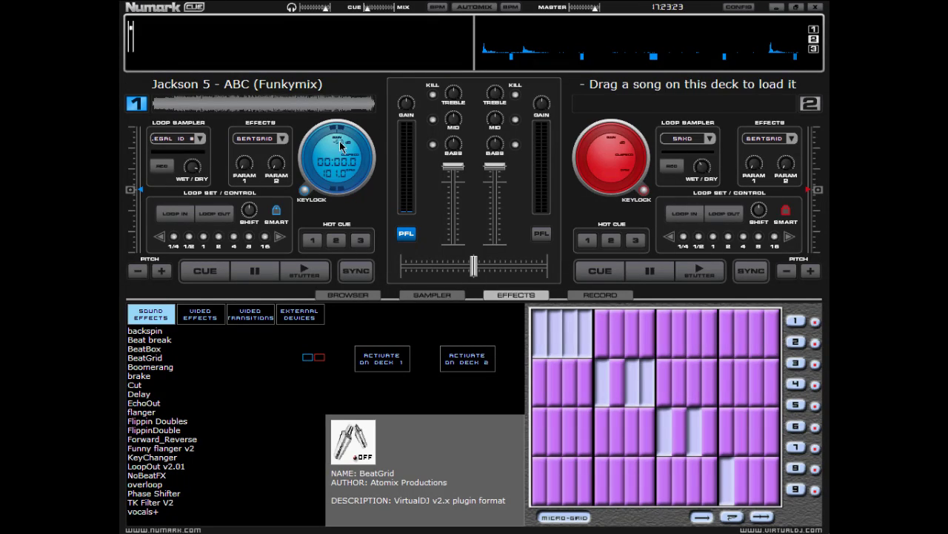
# - Show the song browser and play deck 1 from the start with a 4-beat loop
pyautogui.click(358, 295)
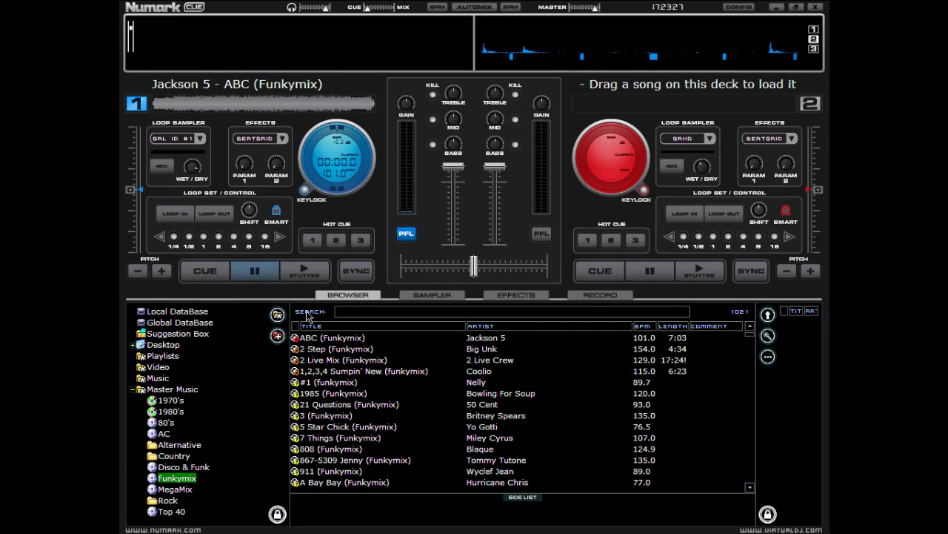
pyautogui.click(302, 276)
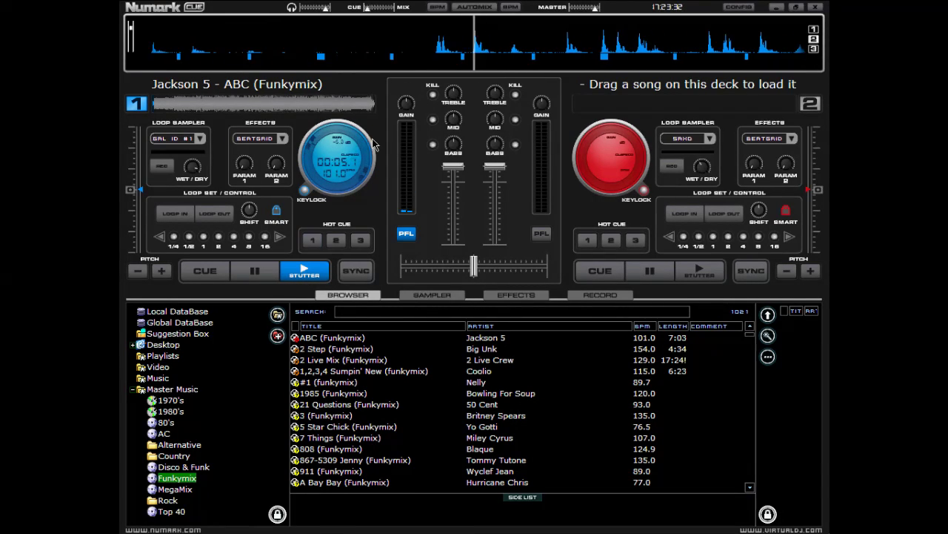
pyautogui.click(234, 238)
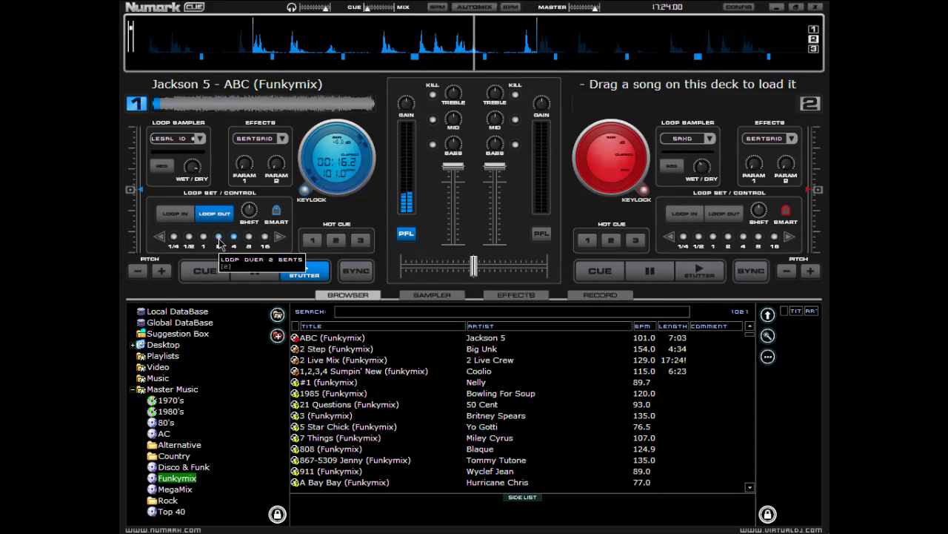
# - Shorten deck 1's running loop through 2 beats and 1 beat down to a fraction of a beat, and release it
pyautogui.click(219, 239)
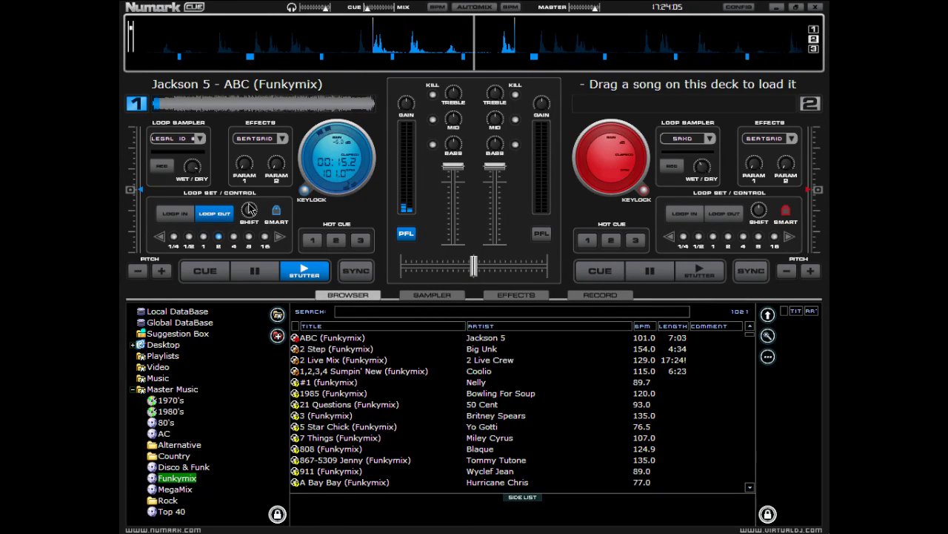
pyautogui.click(204, 237)
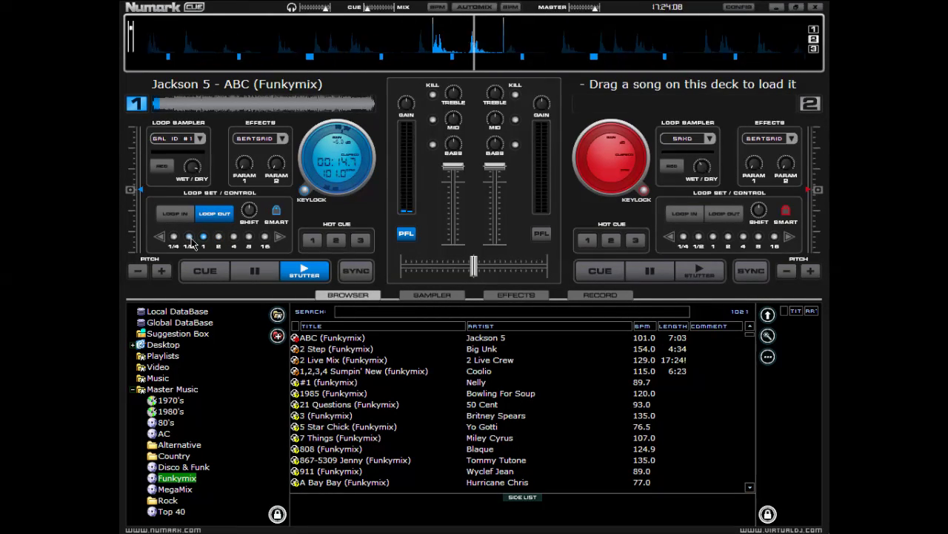
pyautogui.click(174, 237)
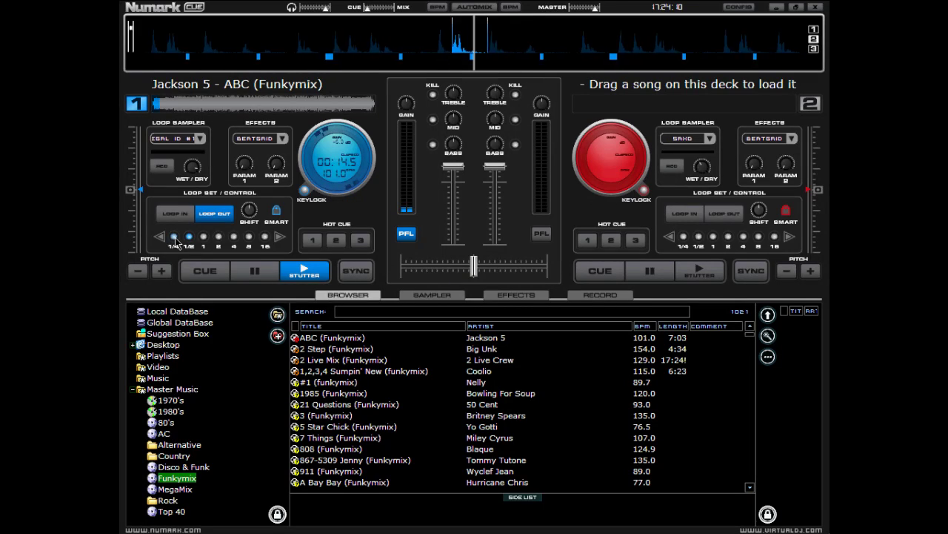
pyautogui.click(221, 221)
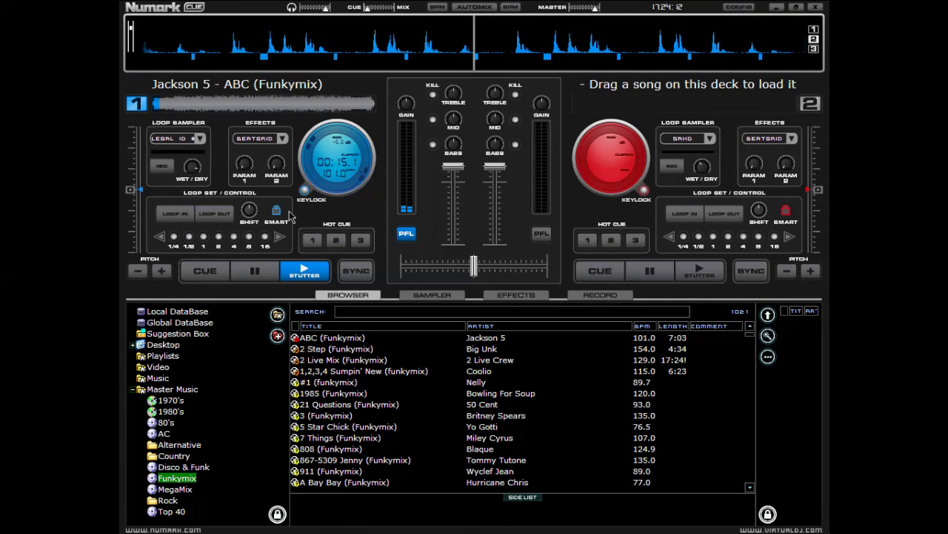
# - Set a manual 4-beat loop on deck 1 with in and out points, and release it and return to the song start
pyautogui.click(205, 237)
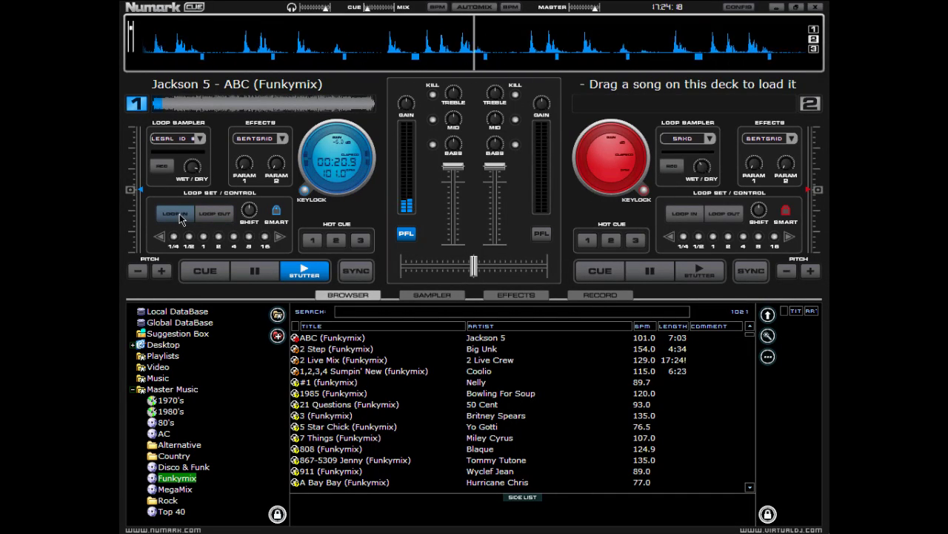
pyautogui.click(226, 214)
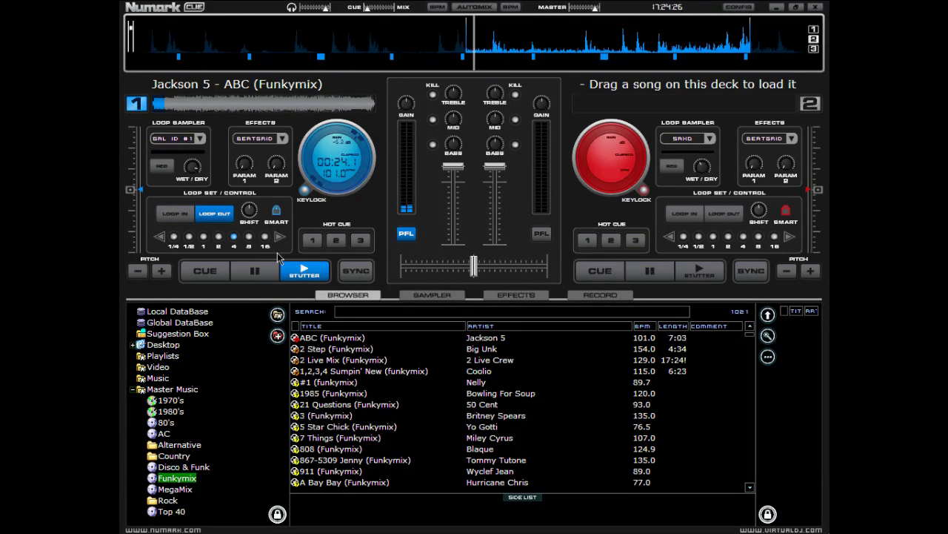
pyautogui.click(222, 217)
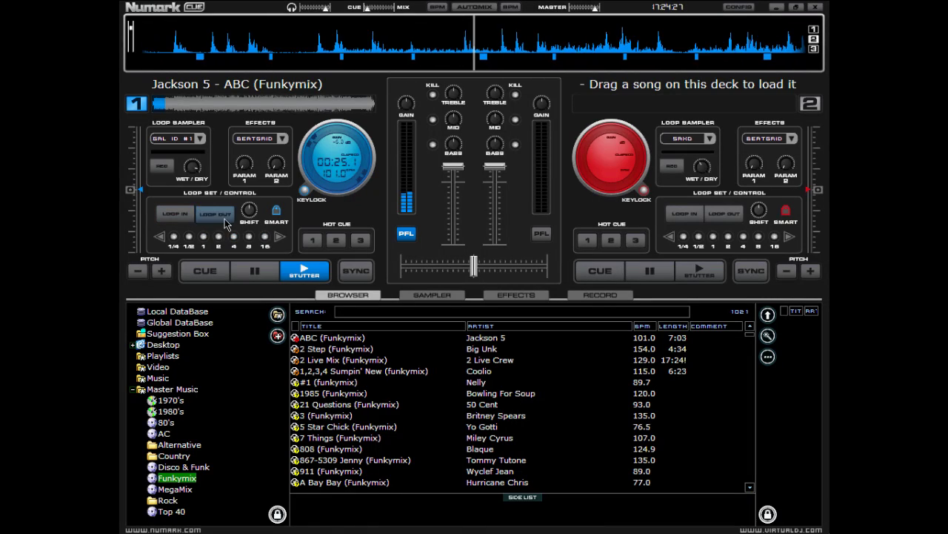
pyautogui.click(210, 272)
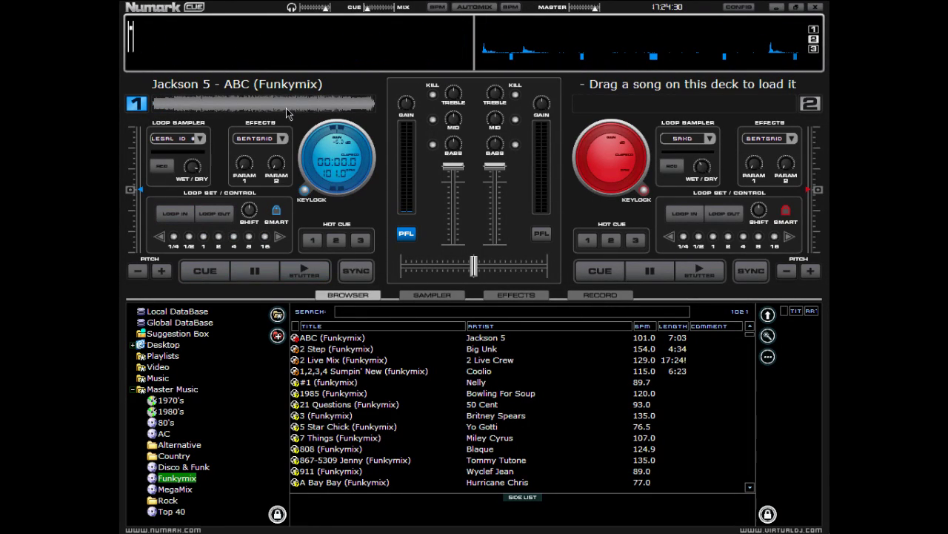
# - Store hot cues 1, 2 and 3 on deck 1 at about 01:45, 02:50 and 03:36
pyautogui.click(312, 240)
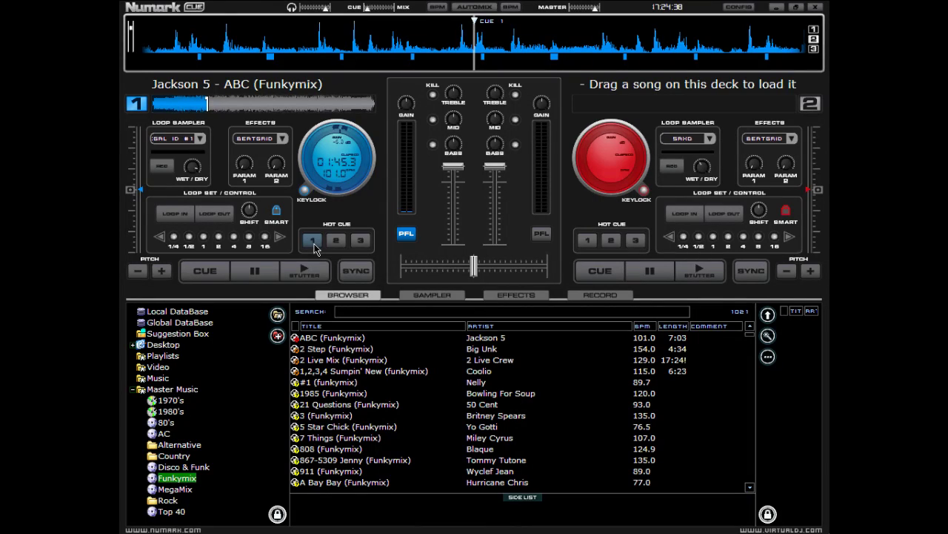
pyautogui.click(224, 108)
pyautogui.click(242, 108)
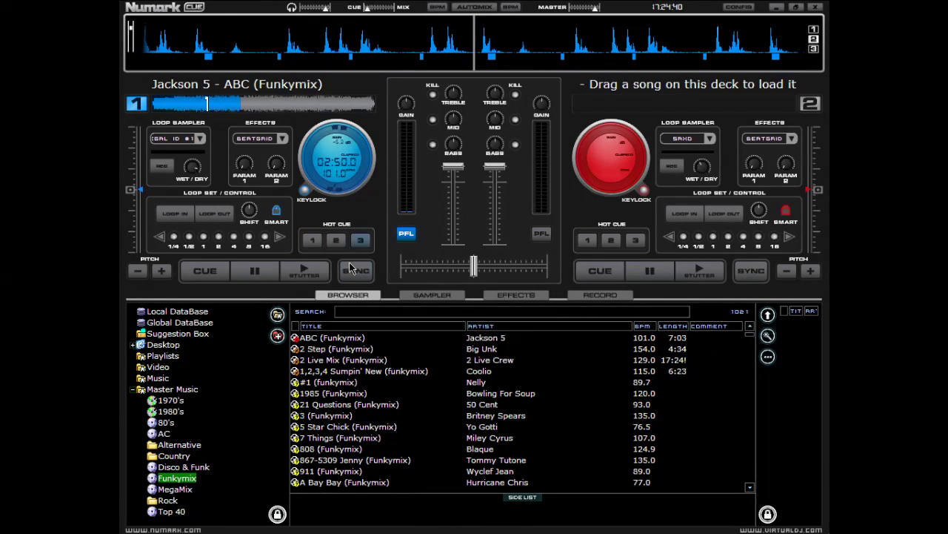
pyautogui.click(337, 239)
pyautogui.click(268, 108)
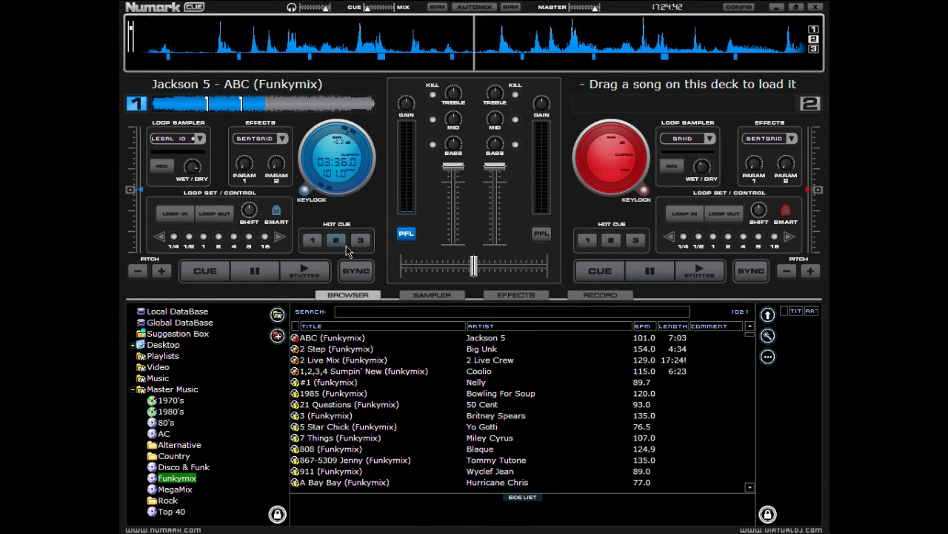
pyautogui.click(361, 242)
# - Play deck 1 from its stored hot cues and stop it back at cue 1
pyautogui.click(313, 242)
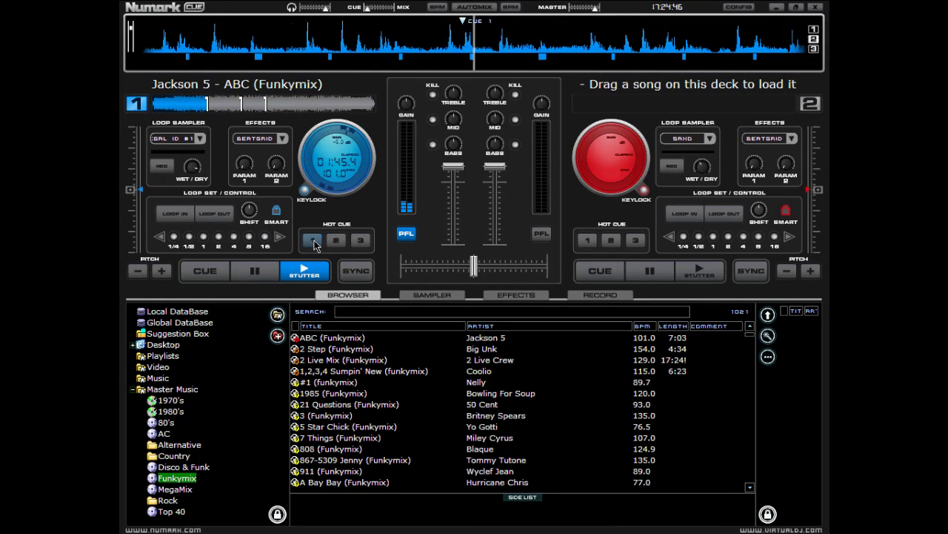
pyautogui.click(335, 243)
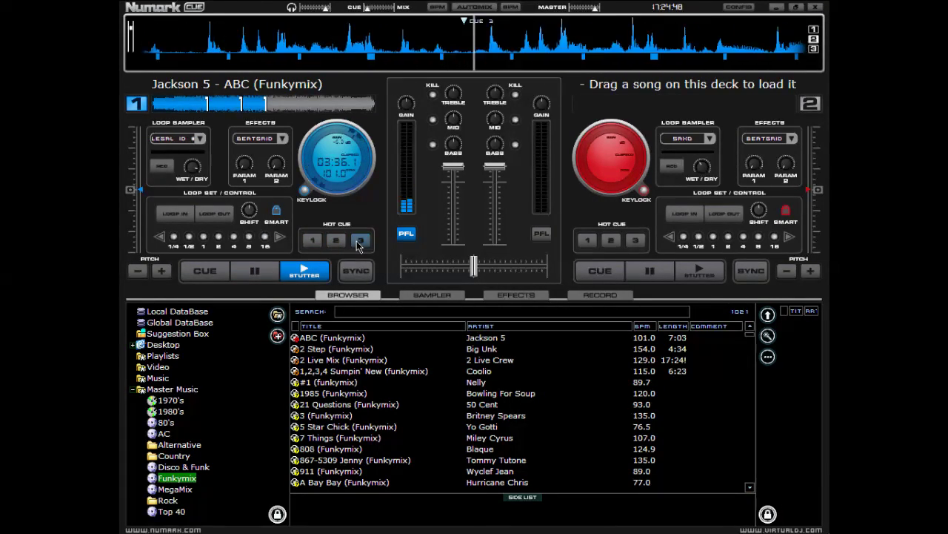
pyautogui.click(212, 272)
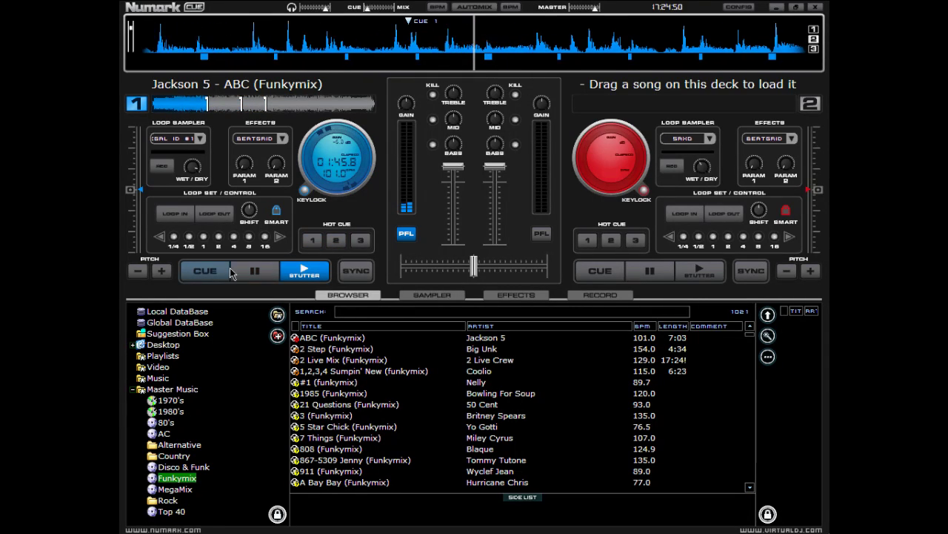
pyautogui.click(215, 273)
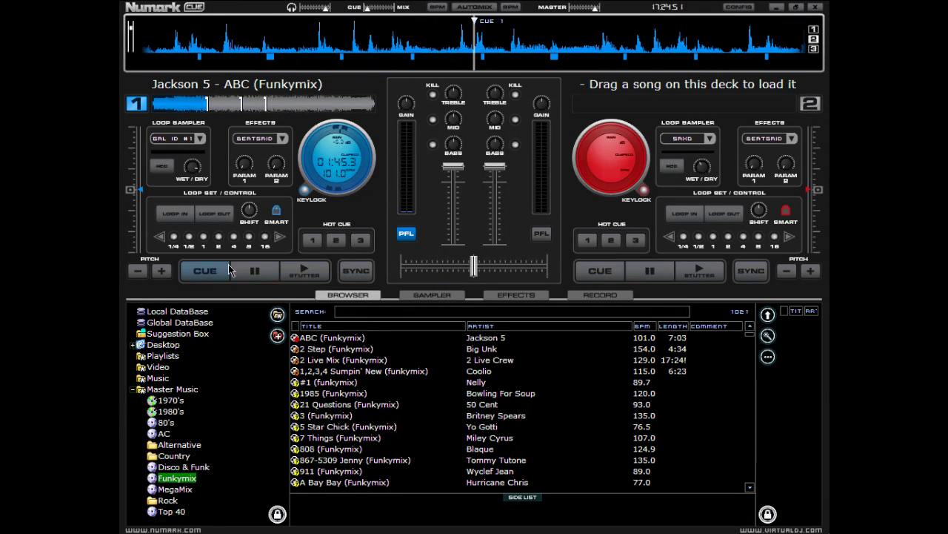
# - Delete all three cue points from the deck 1 song overview
pyautogui.rightClick(208, 108)
pyautogui.click(224, 111)
pyautogui.rightClick(242, 106)
pyautogui.click(252, 111)
pyautogui.rightClick(265, 106)
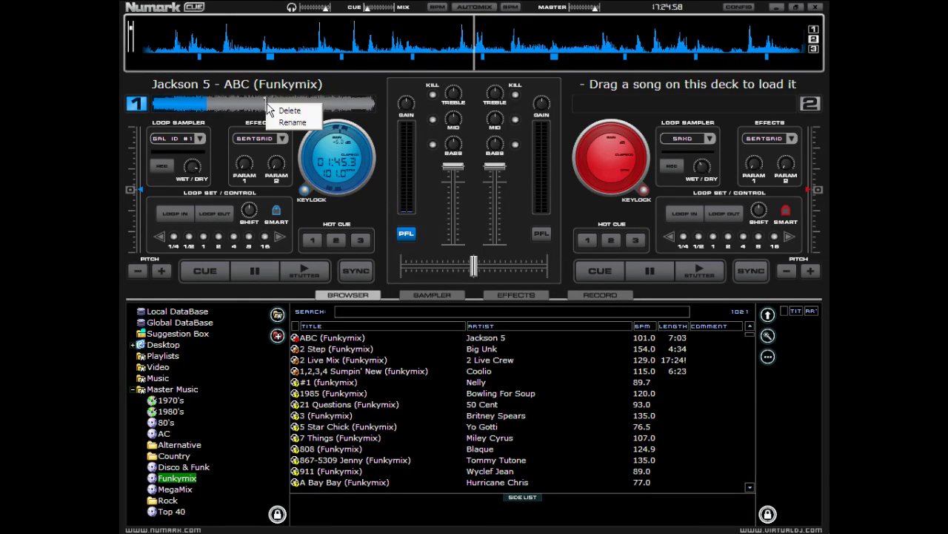
pyautogui.click(276, 110)
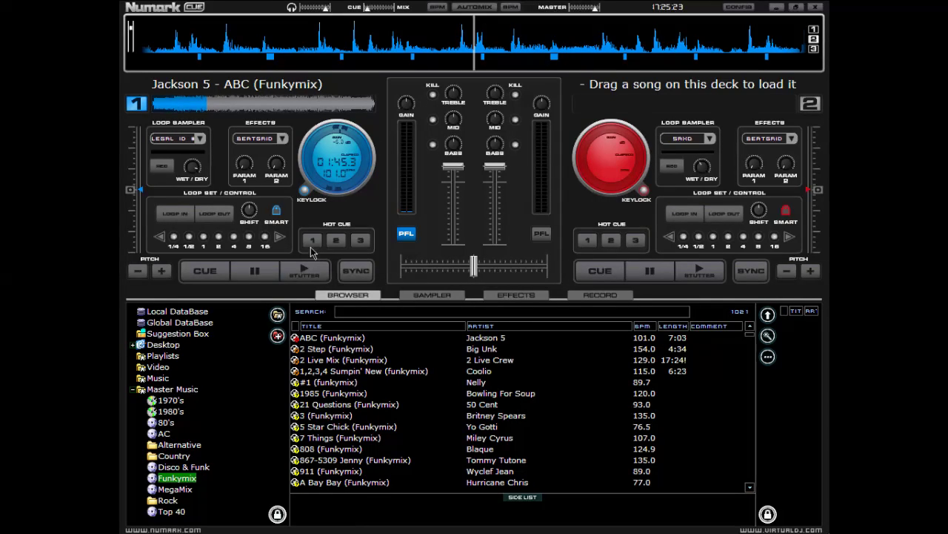
# - Start the deck 1 song and adjust the deck's gain
pyautogui.click(305, 271)
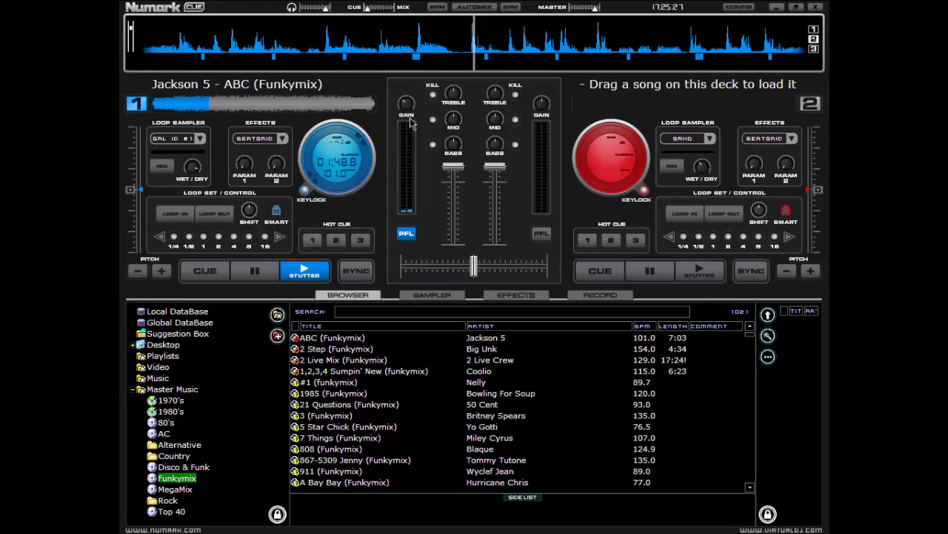
pyautogui.moveTo(412, 124); pyautogui.dragTo(412, 113)
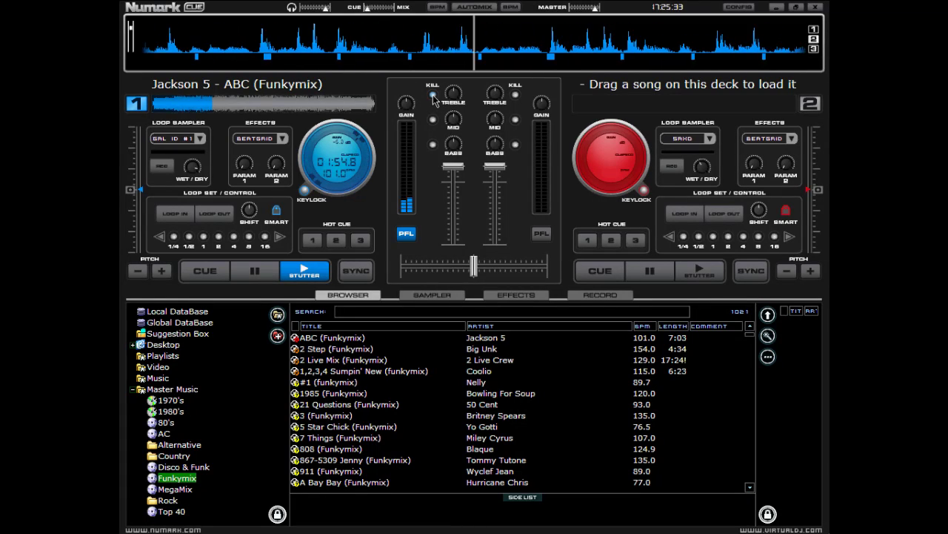
# - Switch deck 1's treble, mid and bass kills on and back off while the song plays
pyautogui.click(433, 95)
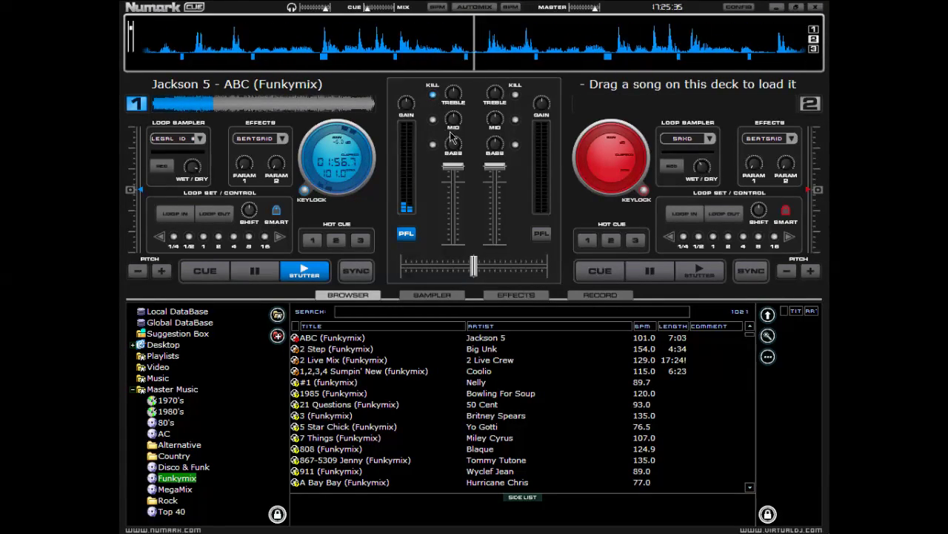
pyautogui.click(433, 95)
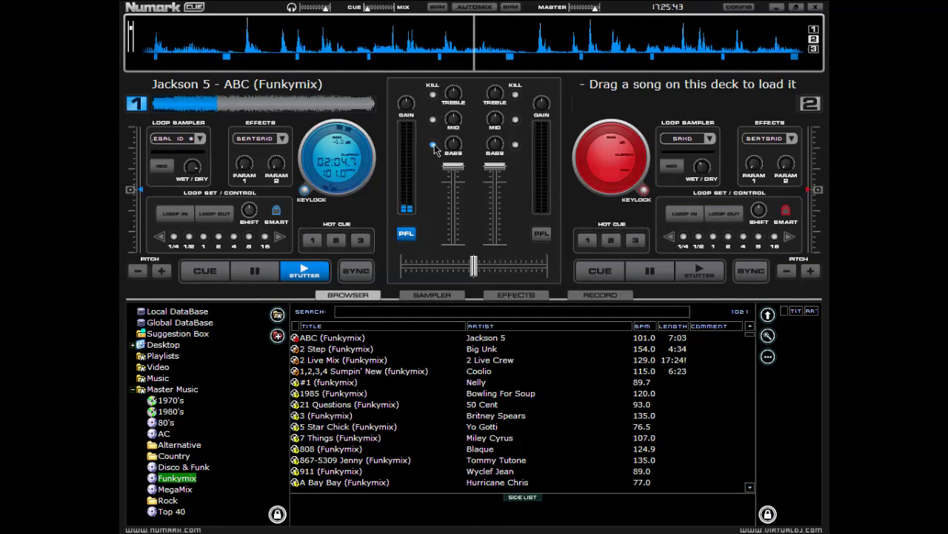
pyautogui.click(432, 119)
pyautogui.click(433, 94)
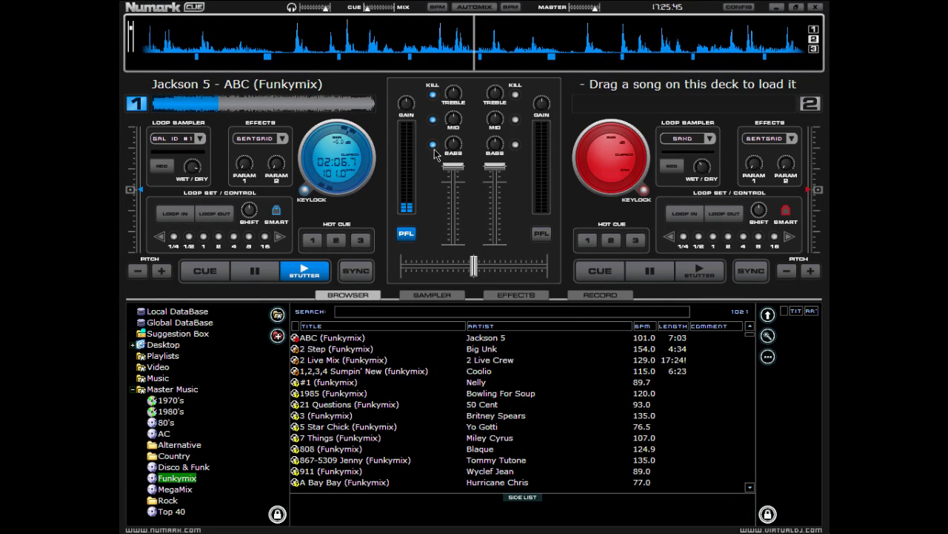
pyautogui.click(432, 95)
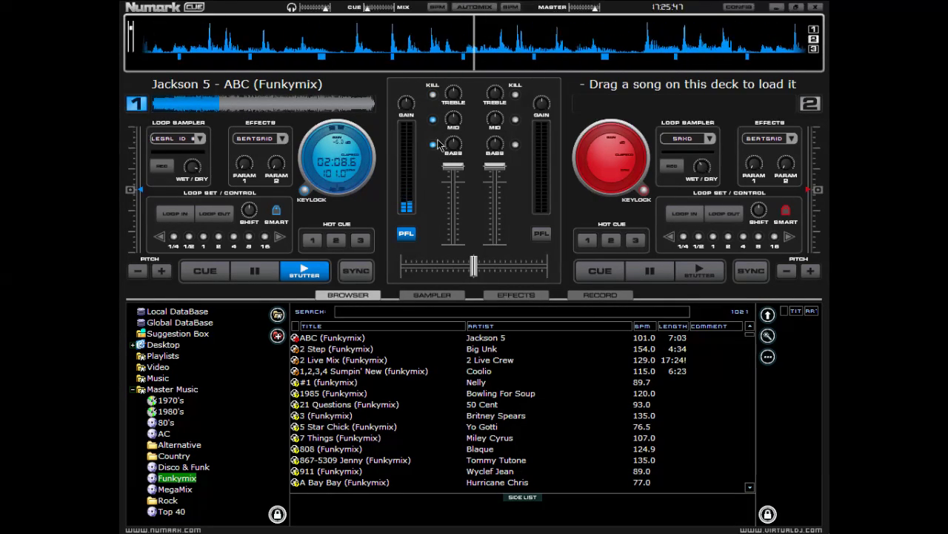
pyautogui.click(433, 144)
pyautogui.click(433, 120)
# - Try deck 1's volume fader and stop the song back at its start
pyautogui.moveTo(453, 167)
pyautogui.mouseDown()
pyautogui.moveTo(450, 224)
pyautogui.moveTo(452, 167)
pyautogui.mouseUp()
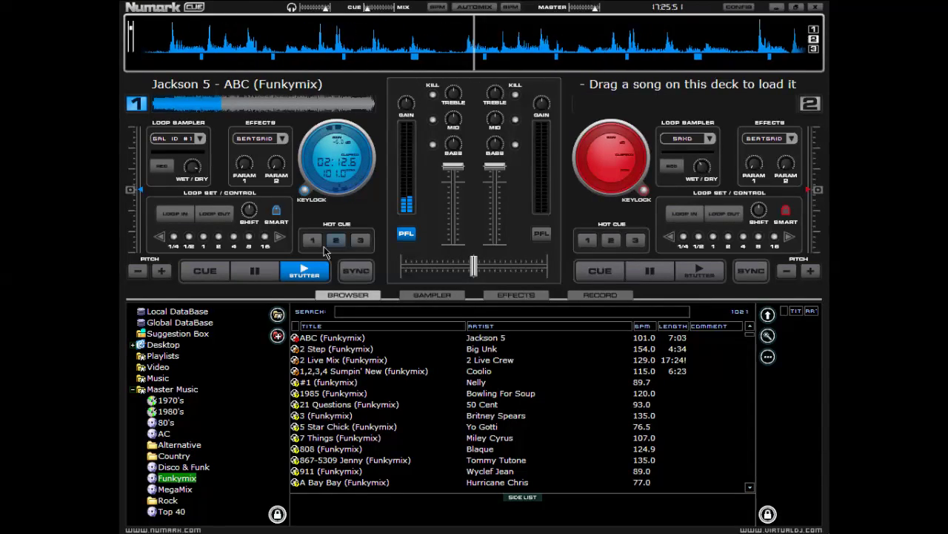
pyautogui.click(211, 271)
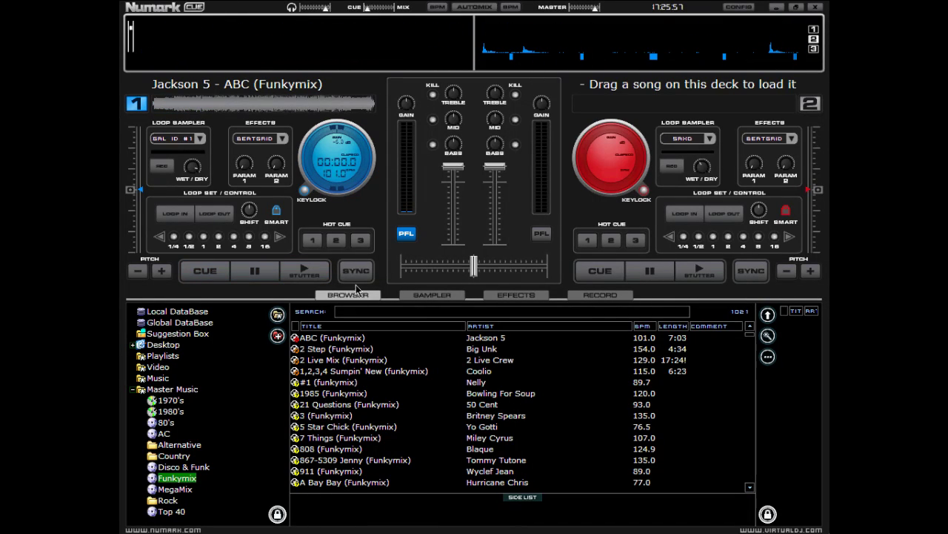